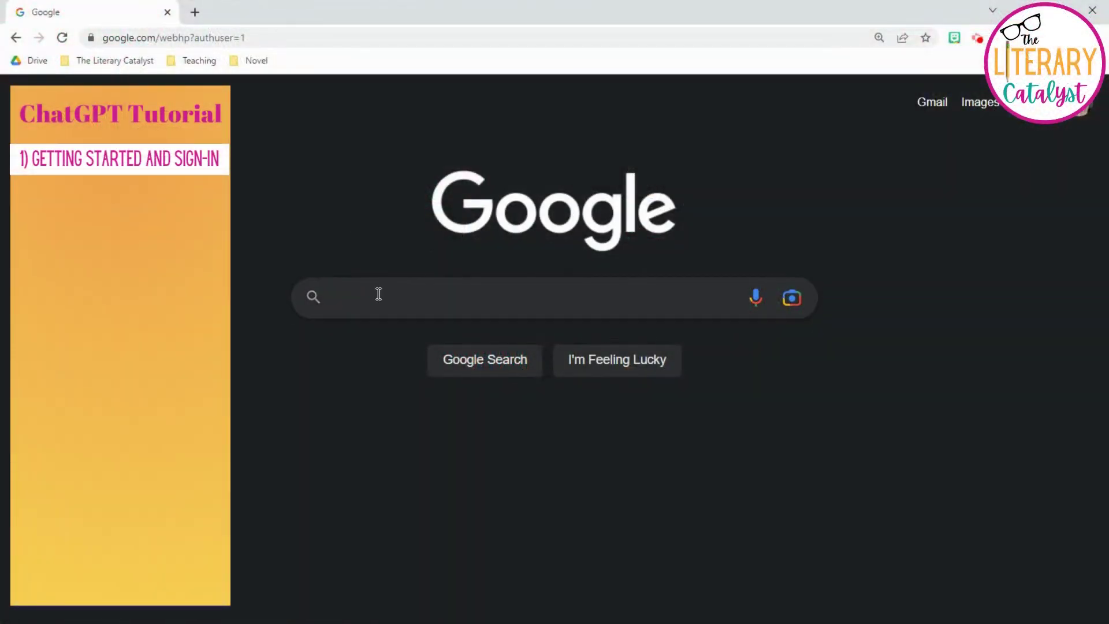
# Step: Search Google for 'chatgpt'
pyautogui.click(379, 295)
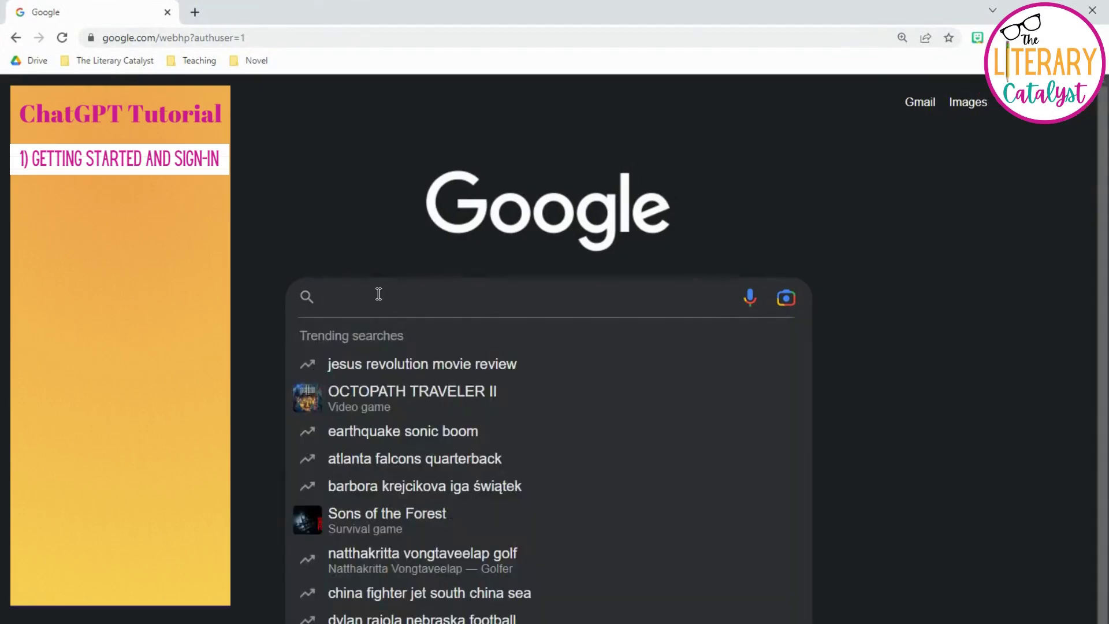
pyautogui.write('chatgpt')
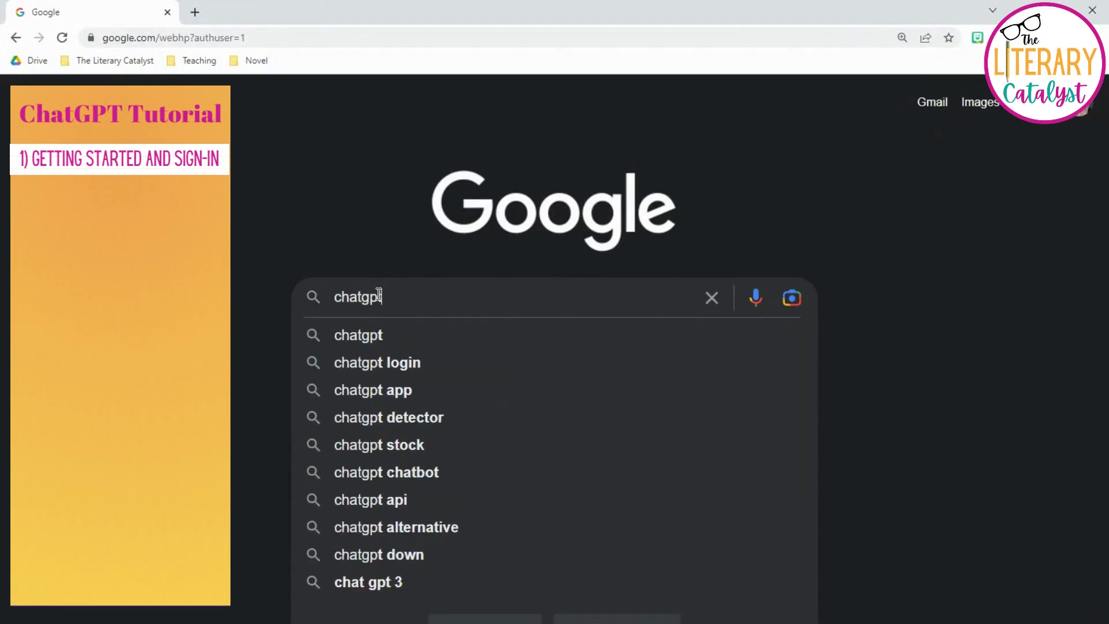
pyautogui.press('Return')
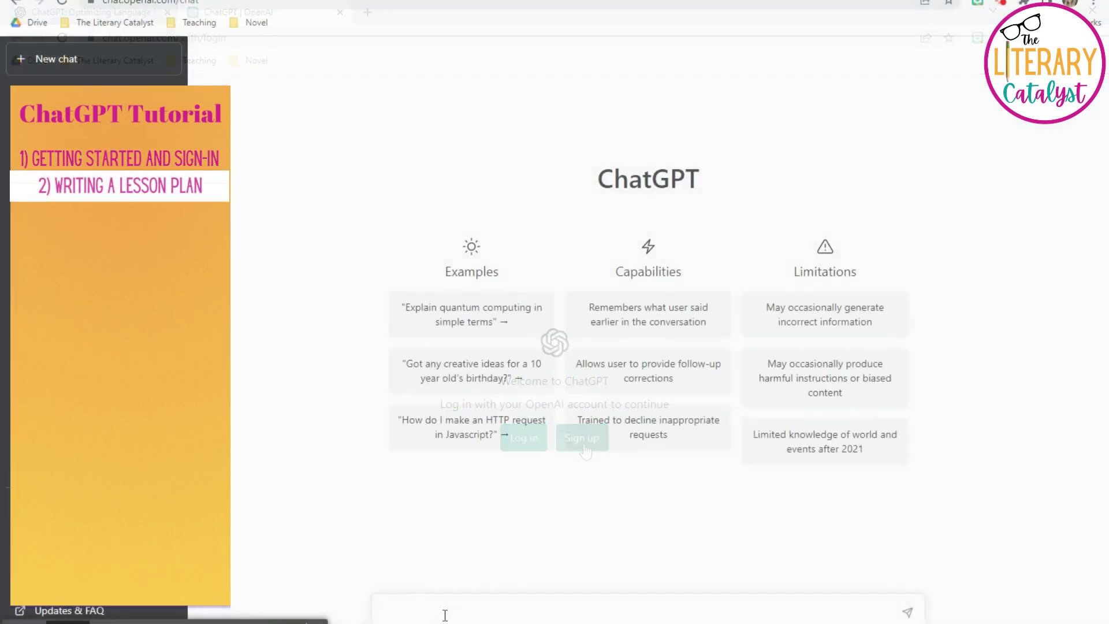
# Step: Ask ChatGPT: 'Write a lesson plan for teaching nouns and verbs'
pyautogui.write('Write a lesson plan for teaching n')
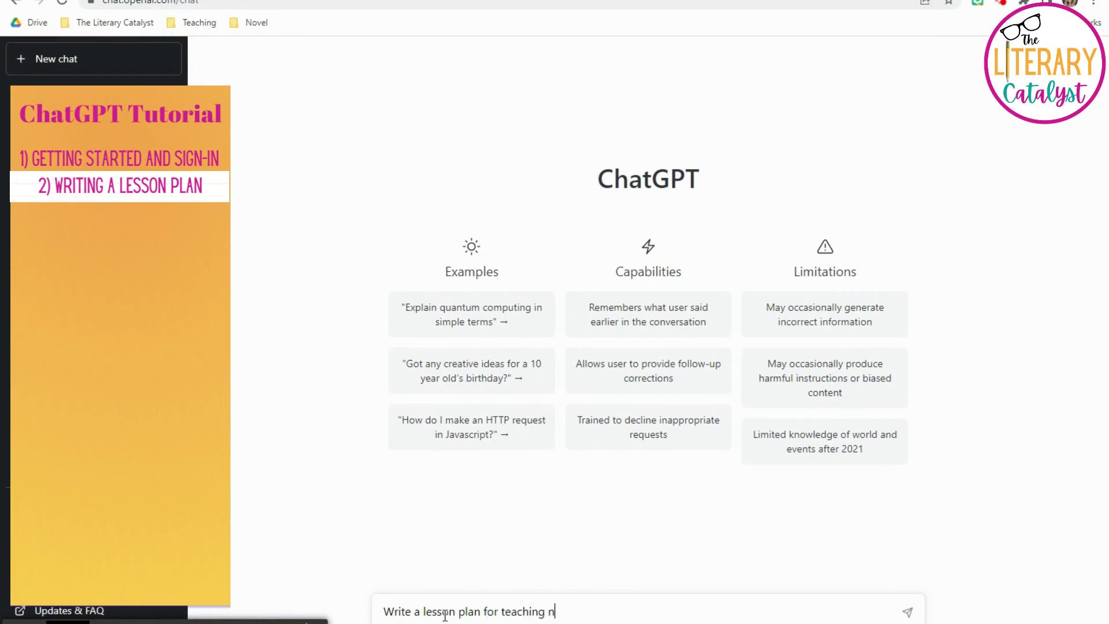
pyautogui.write('ouns and verbs')
pyautogui.press('Return')
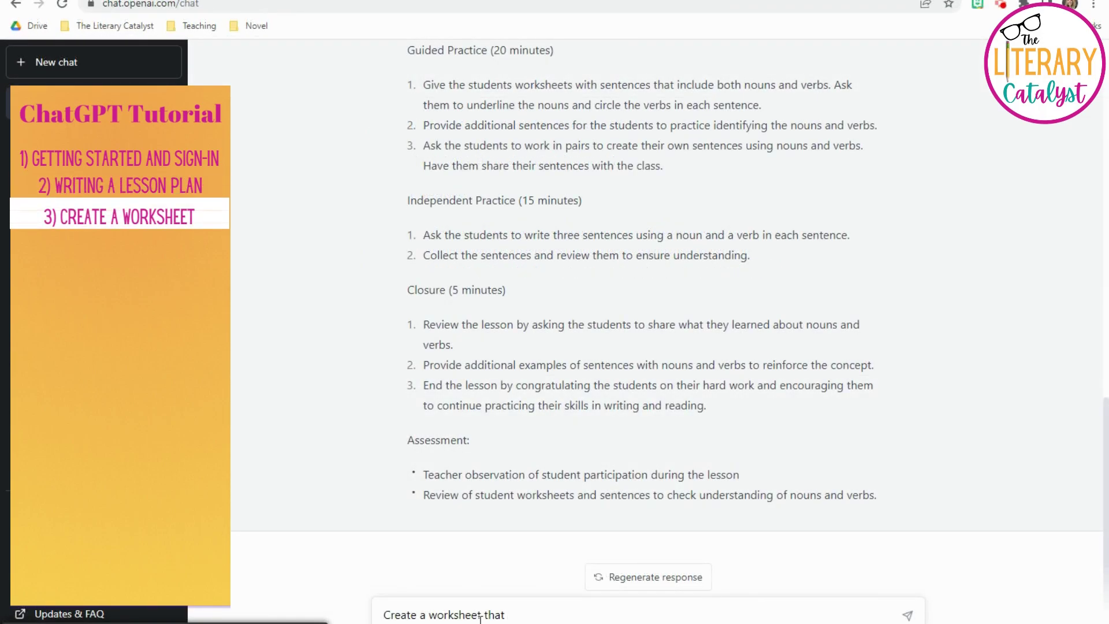
# Step: Request a worksheet for practising nouns and verbs and copy the generated worksheet text
pyautogui.write('ows students to practice nou')
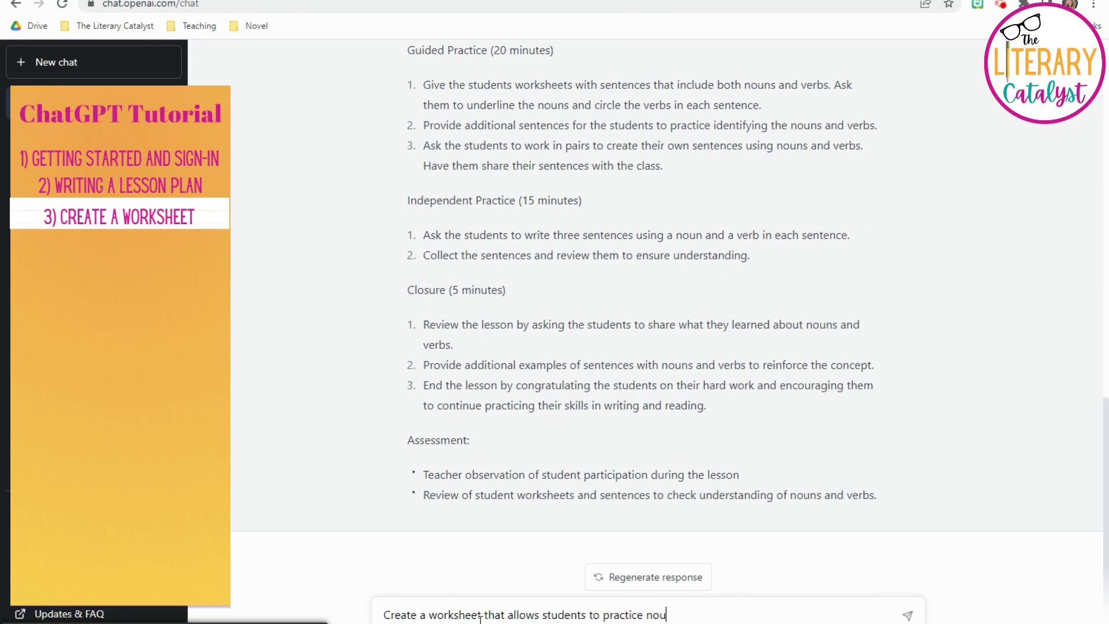
pyautogui.write('ns and verbs')
pyautogui.press('Return')
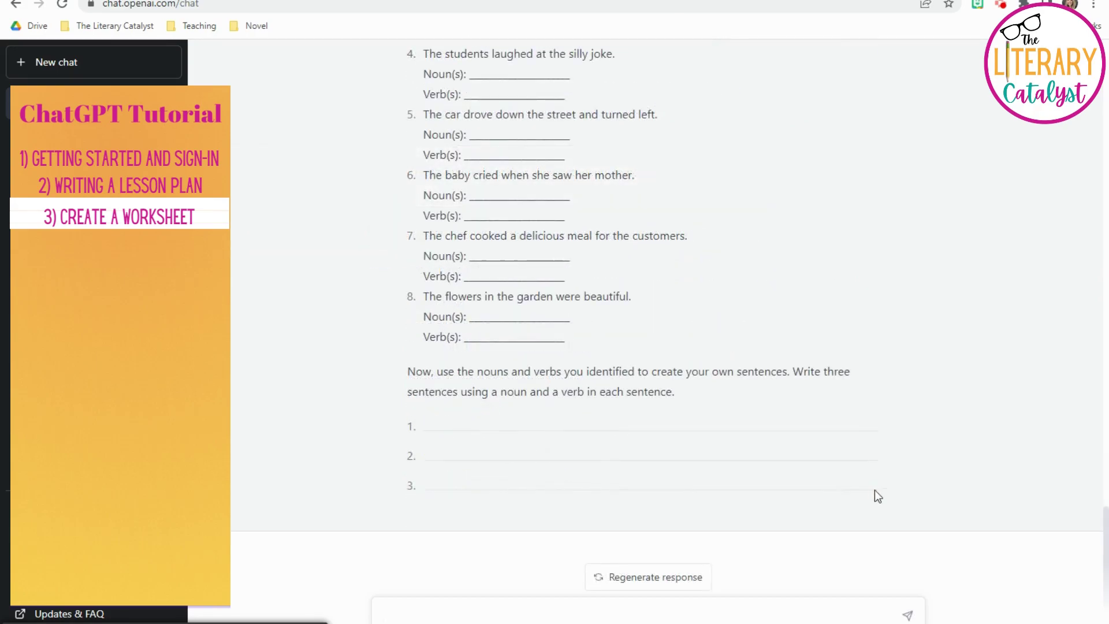
pyautogui.moveTo(702, 482); pyautogui.dragTo(403, 302)
pyautogui.scroll(5, 417, 312)
pyautogui.scroll(5, 420, 328)
pyautogui.rightClick(438, 327)
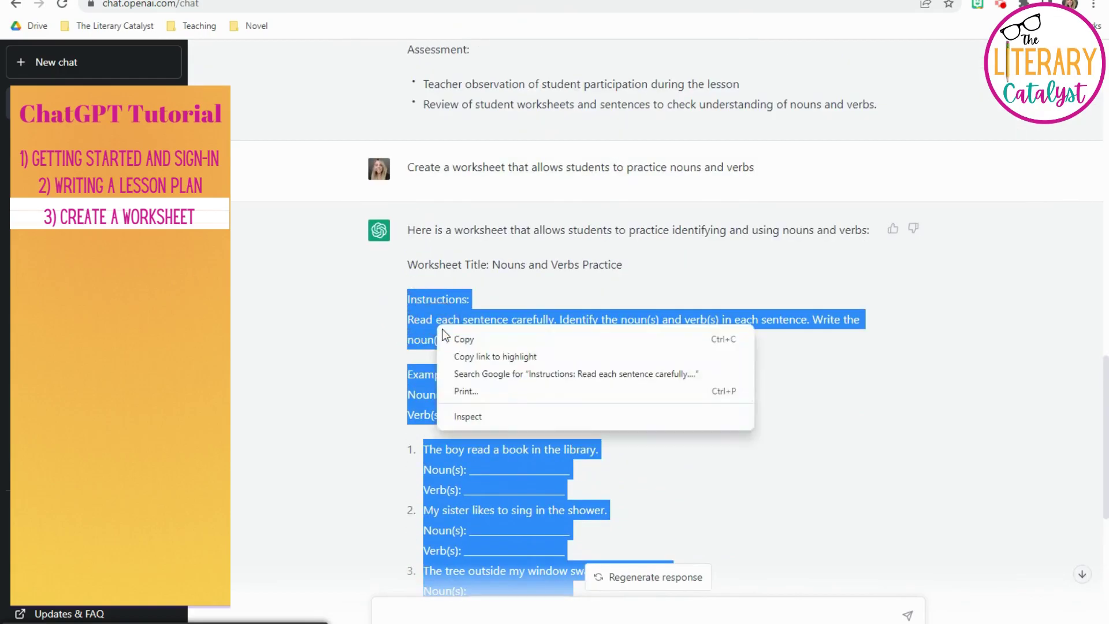
pyautogui.click(464, 340)
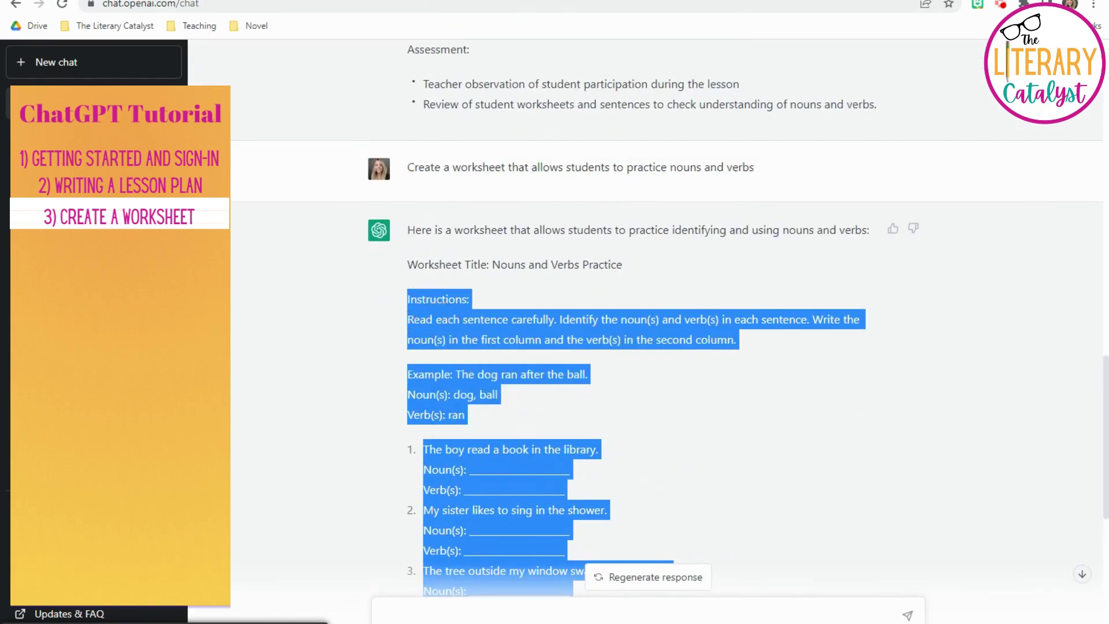
# Step: Create a new Google Doc via doc.new and paste the worksheet into it
pyautogui.hotkey('ctrl', 't')
pyautogui.write('doc.new')
pyautogui.press('Return')
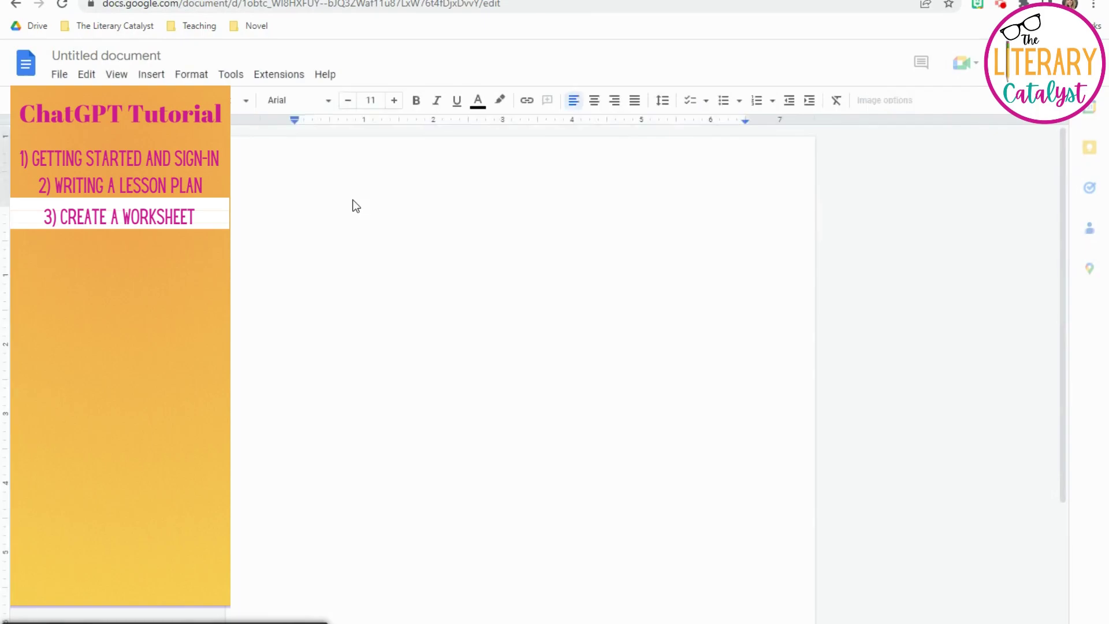
pyautogui.hotkey('ctrl', 'v')
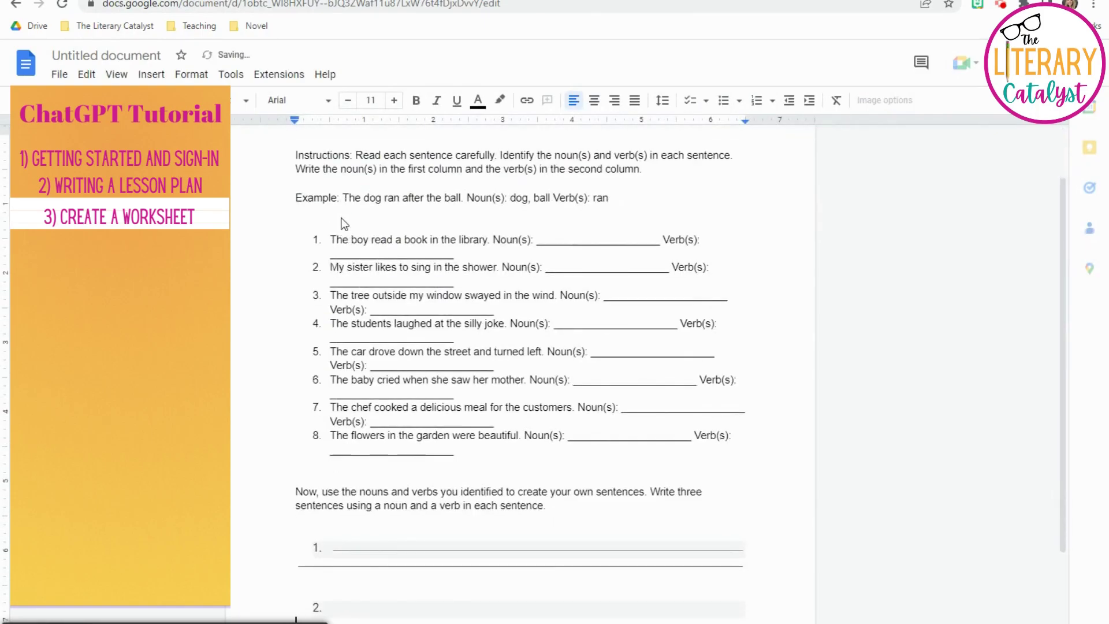
# Step: Move item 1's Noun(s) and Verb(s) blanks onto their own unnumbered line
pyautogui.click(493, 240)
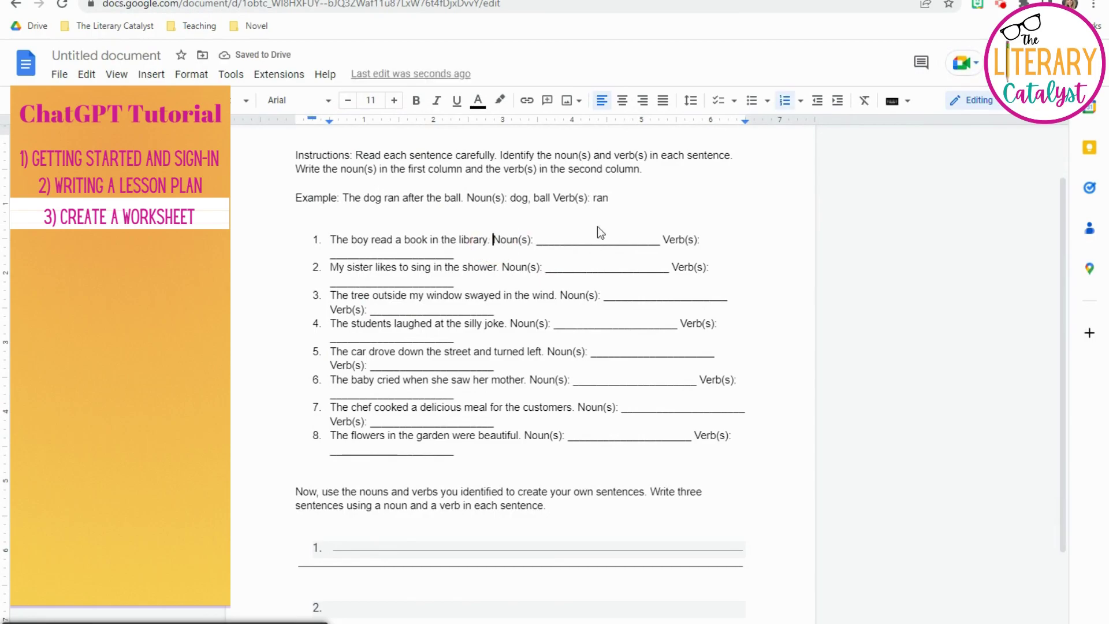
pyautogui.press('Return')
pyautogui.press('BackSpace')
pyautogui.press('Return')
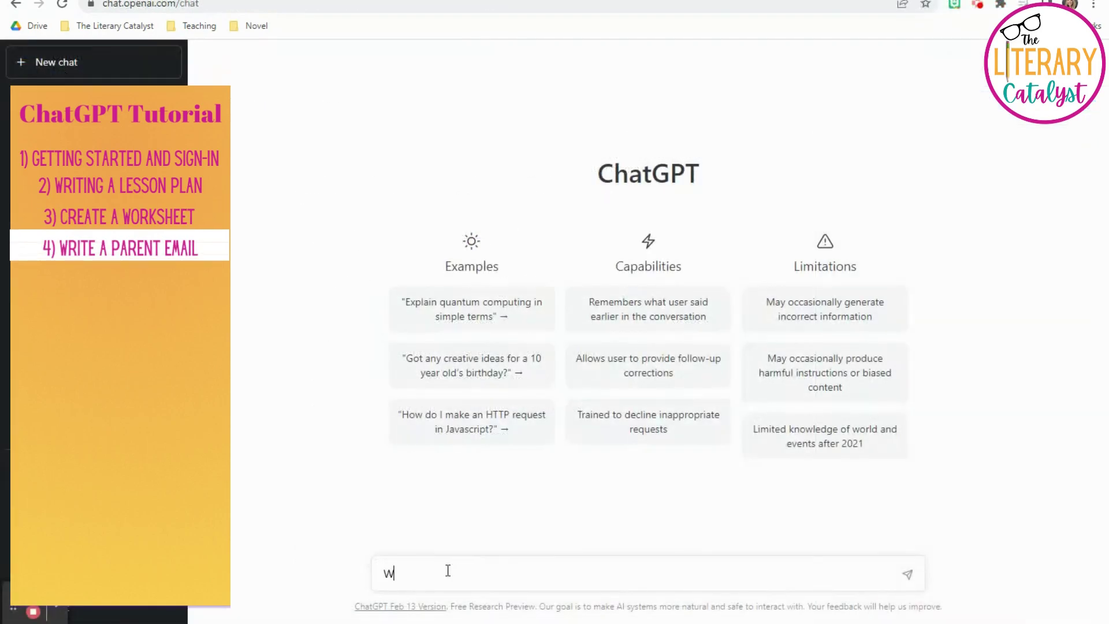
# Step: Ask ChatGPT to write an email to a parent about their child disrupting class today
pyautogui.write('rite an email to a paren')
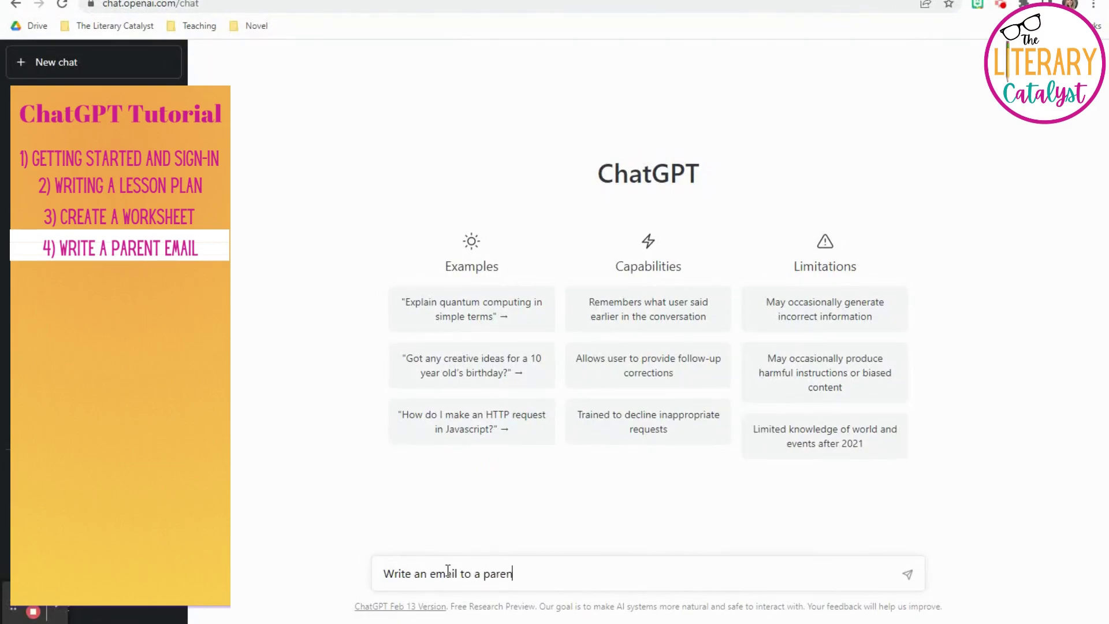
pyautogui.write('t about their child disrupting class')
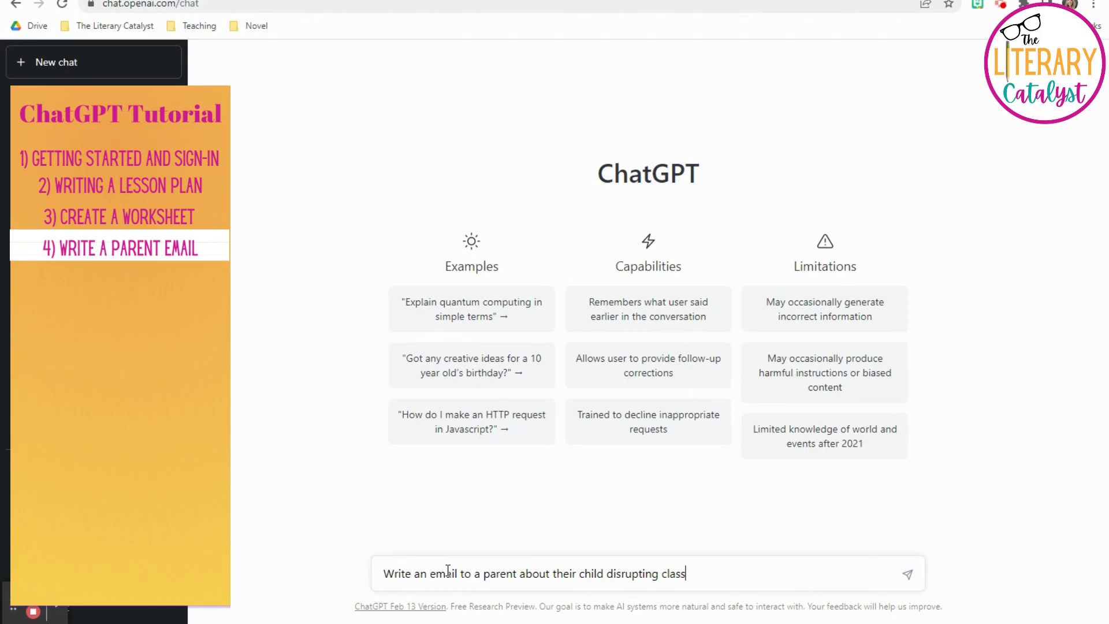
pyautogui.write(' today.')
pyautogui.press('Return')
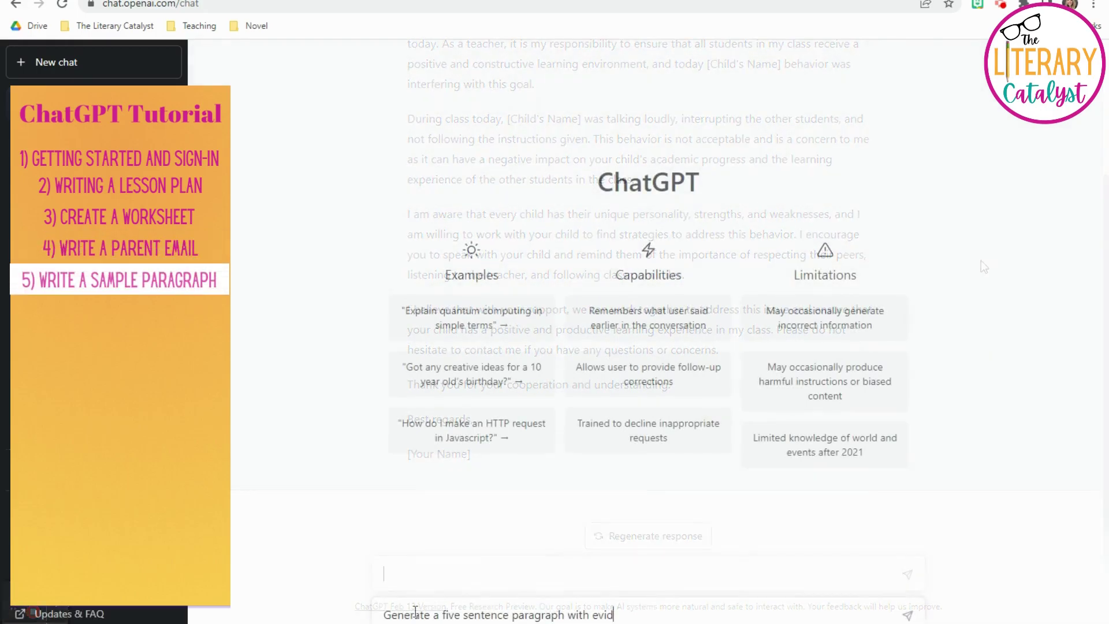
# Step: Request a five-sentence paragraph with evidence about the benefits of a growth mindset
pyautogui.write('ence a')
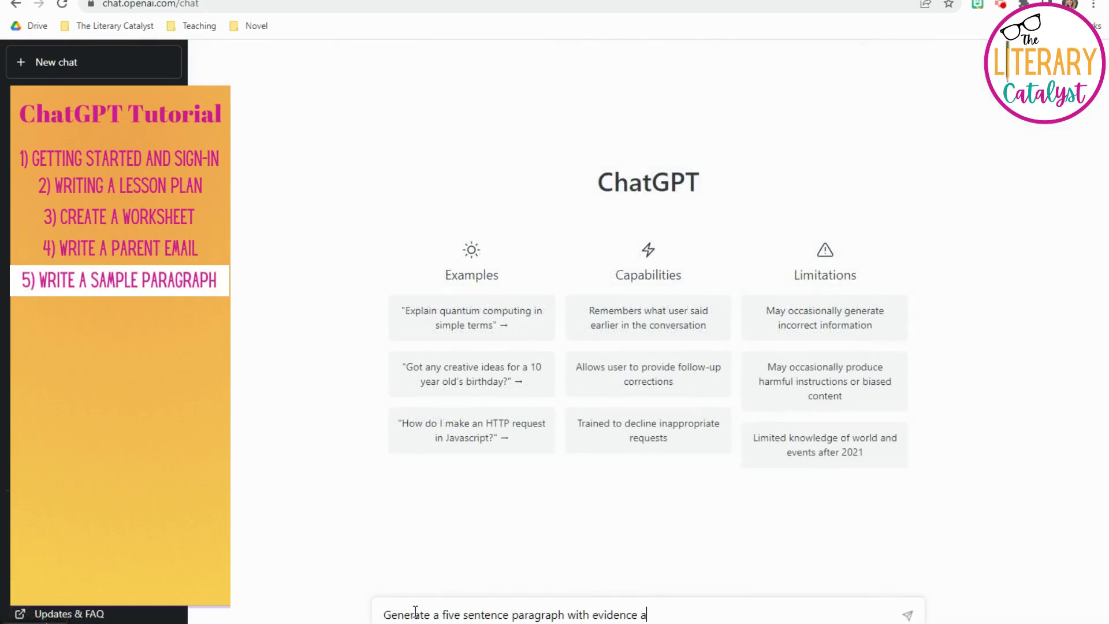
pyautogui.write('bout the benefits of')
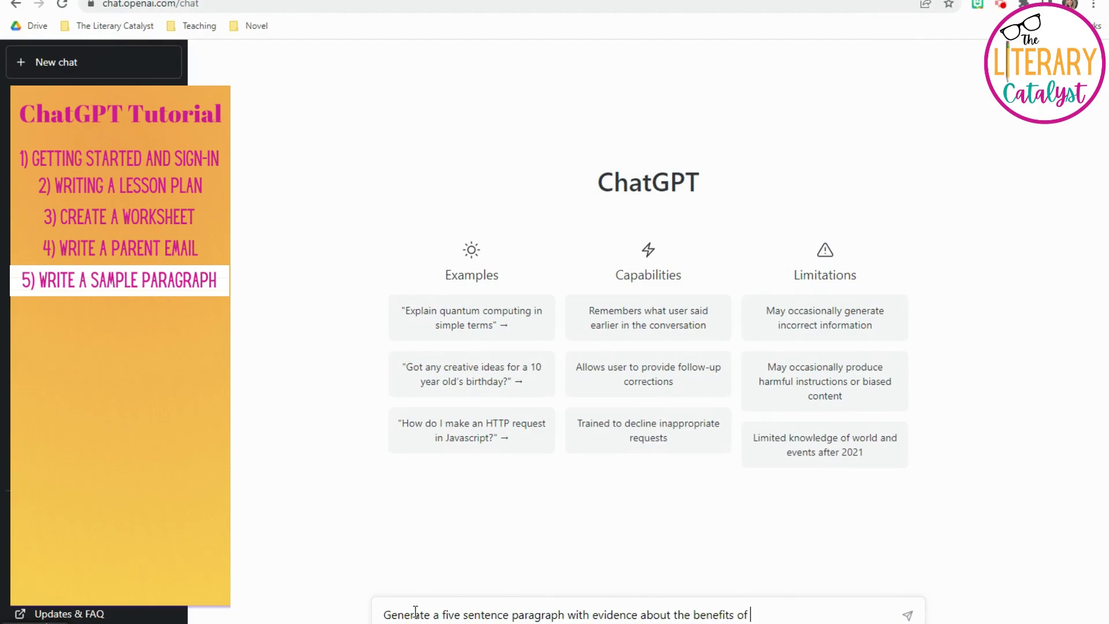
pyautogui.write(' a growth mindset')
pyautogui.press('Return')
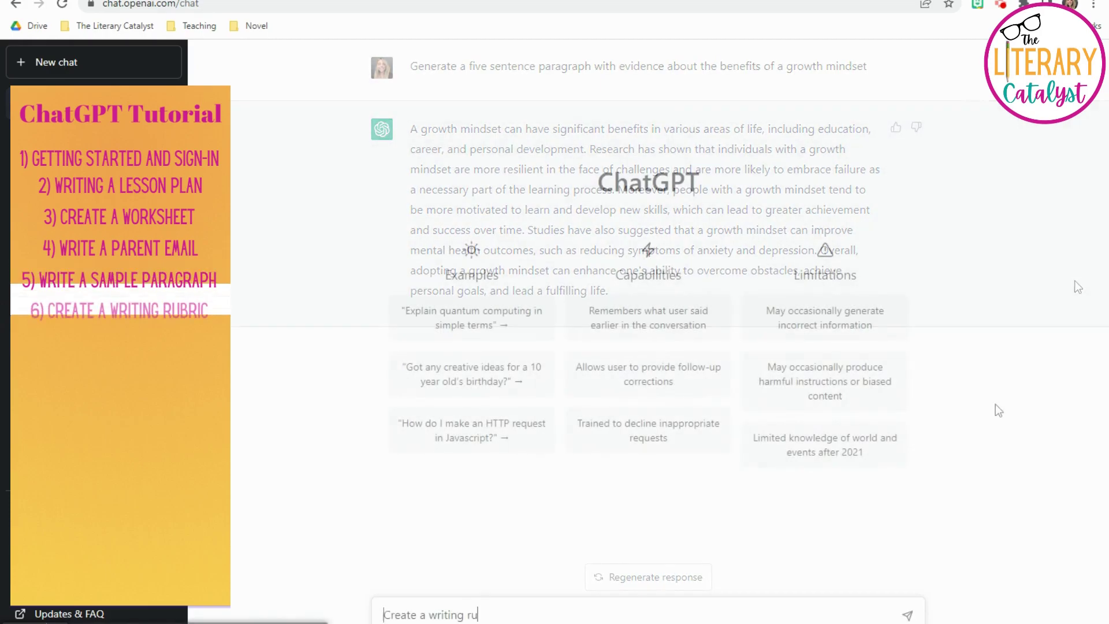
# Step: Ask ChatGPT to create a writing rubric for a middle school paragraph
pyautogui.write('c for midd')
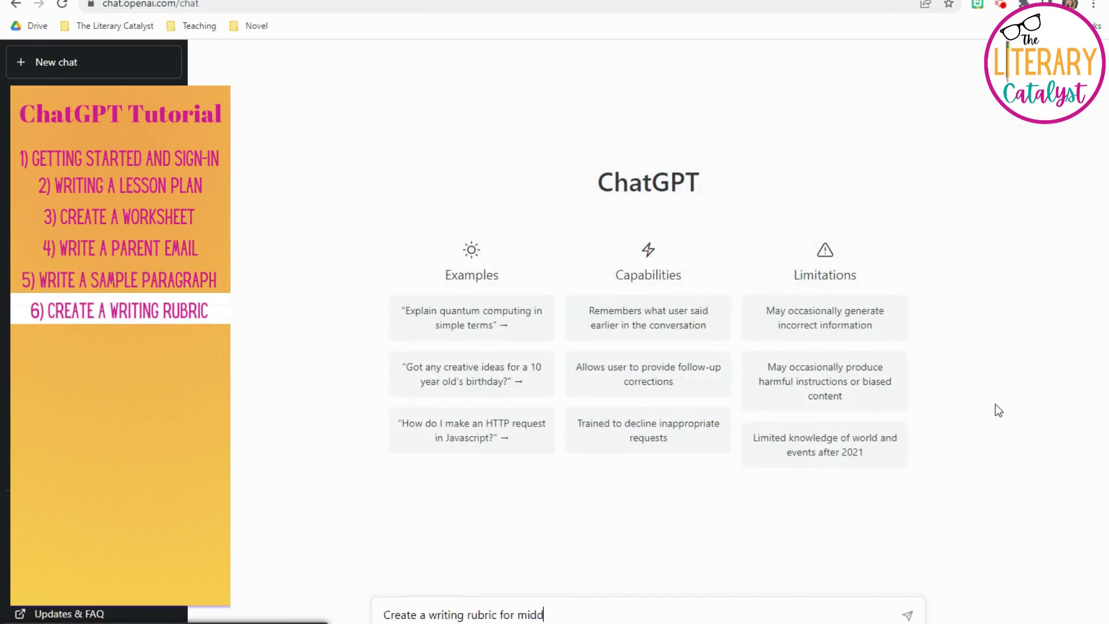
pyautogui.write('le school paragraph')
pyautogui.press('Return')
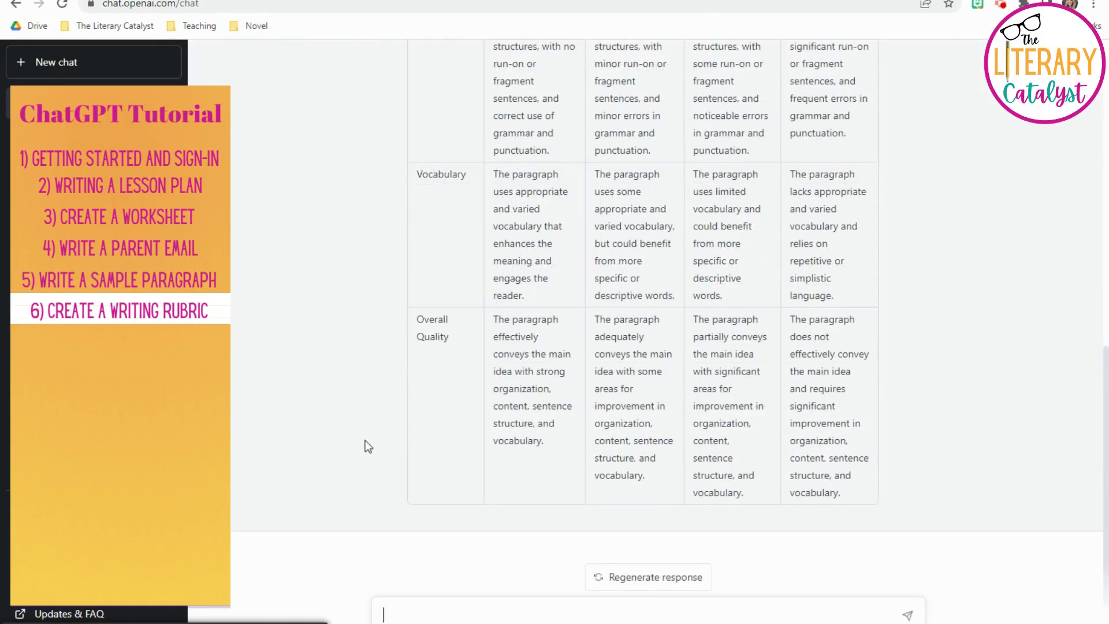
# Step: Ask for rubric-based feedback on a short sample paragraph about a golden retriever
pyautogui.write('Provide feedback on the f')
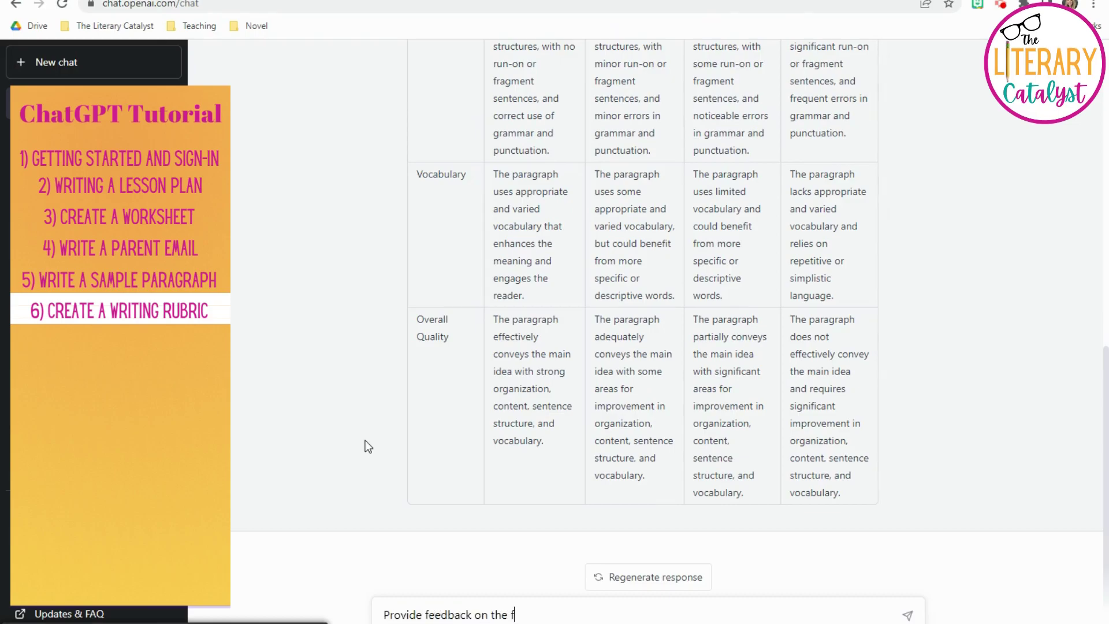
pyautogui.write('ollowing paragrap')
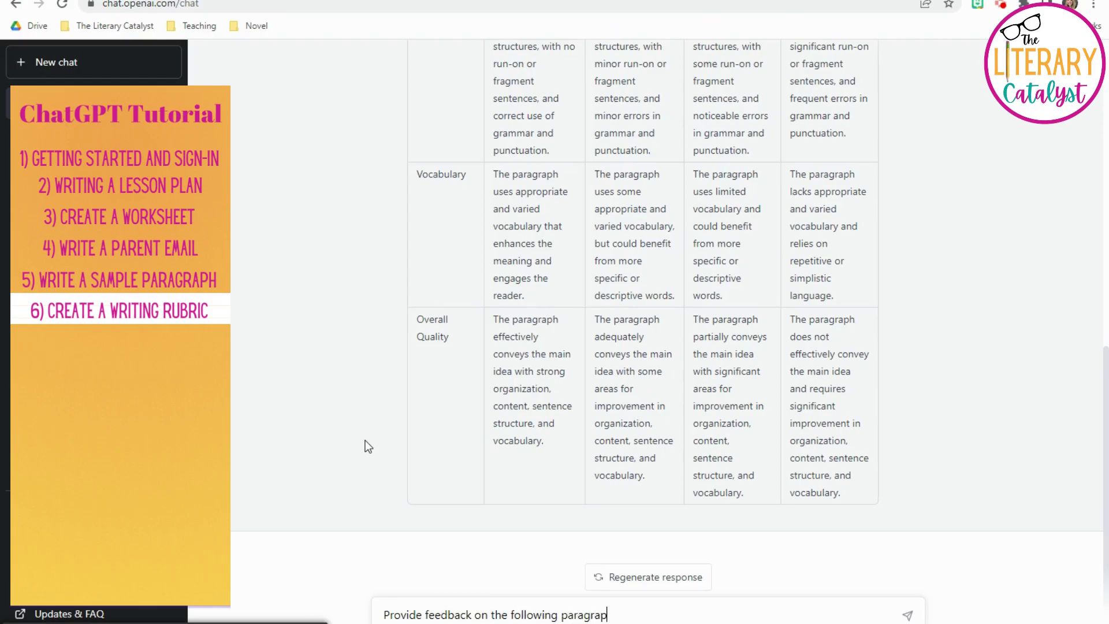
pyautogui.write('h using the above rubric')
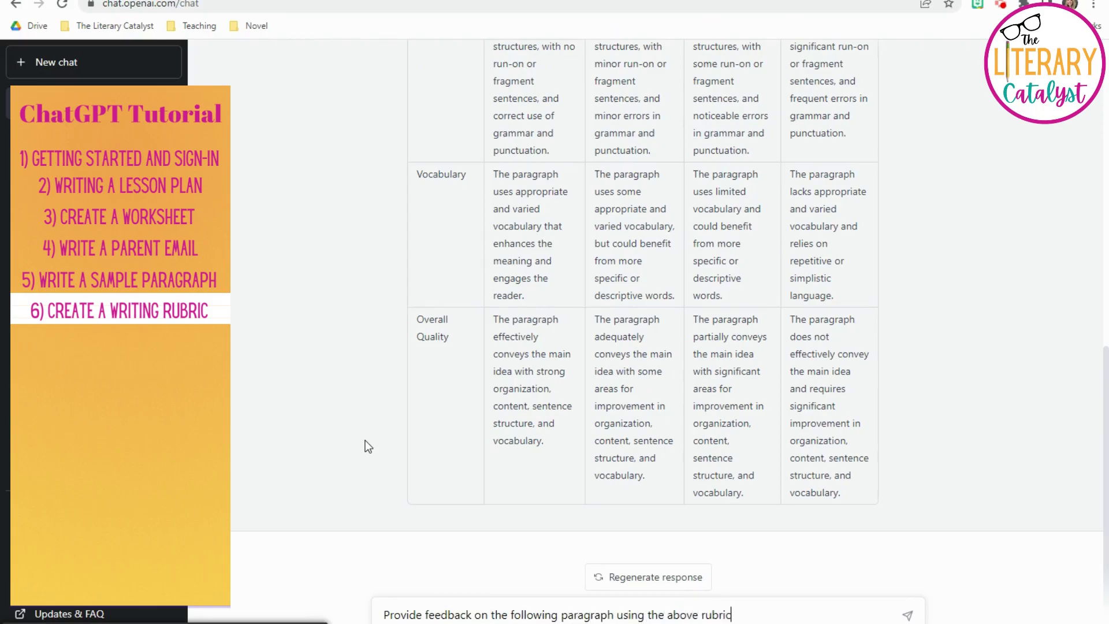
pyautogui.write(':')
pyautogui.press('Return')
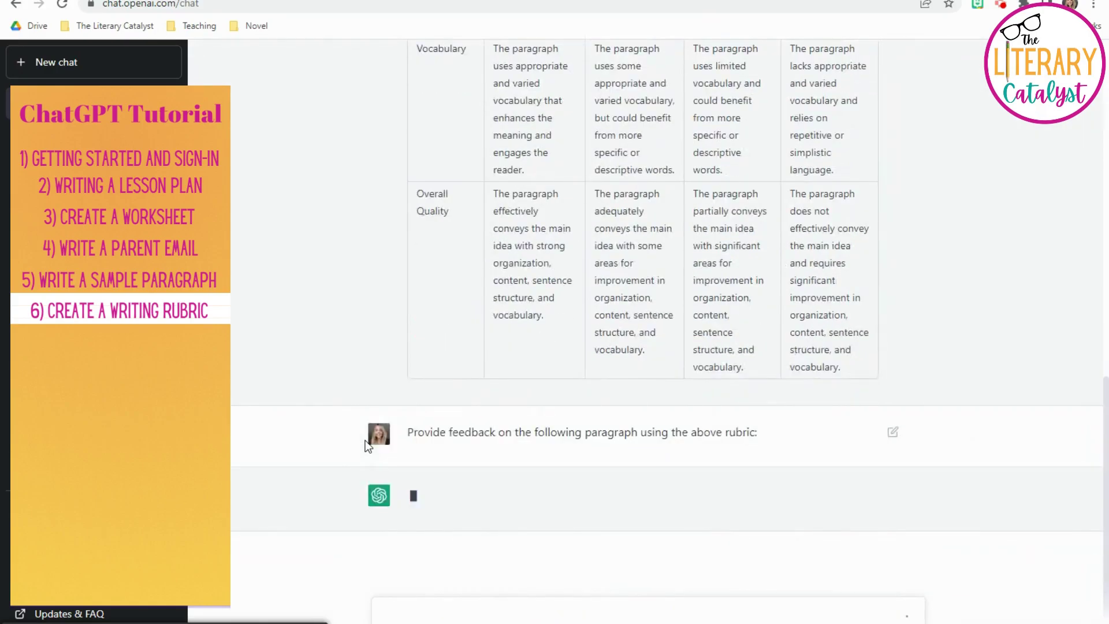
pyautogui.write('Jane is')
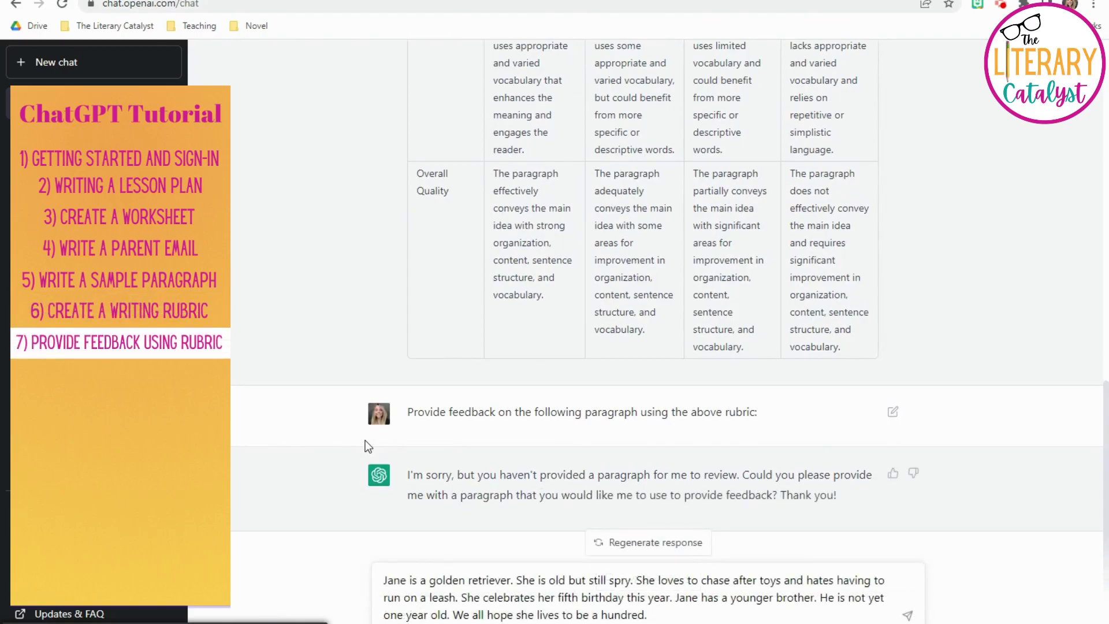
pyautogui.press('Return')
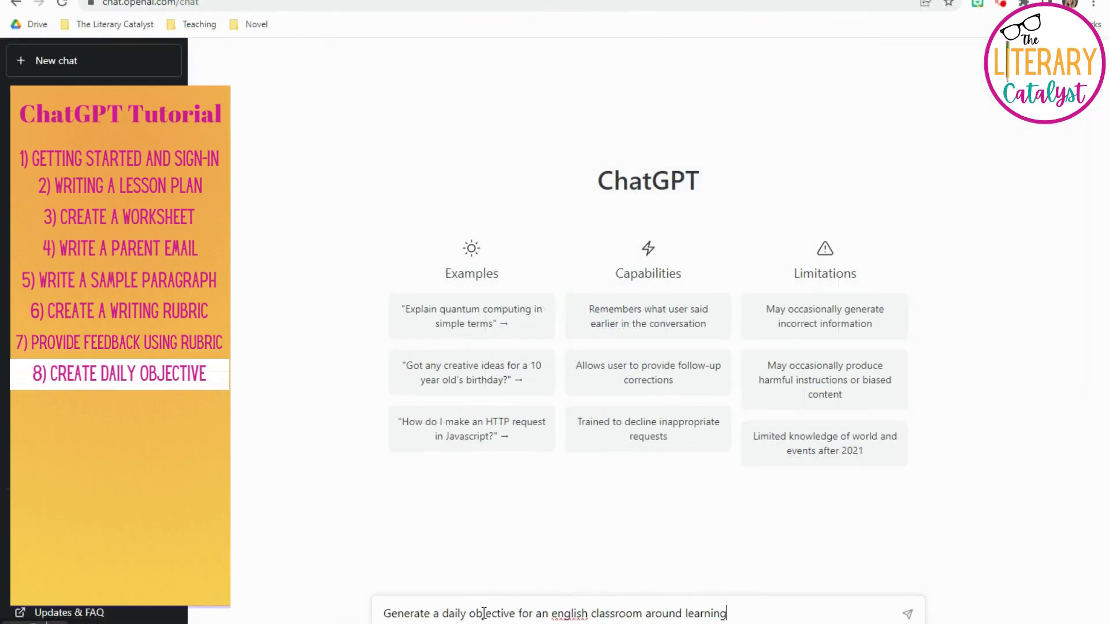
# Step: Request a daily English objective on conjunctions and compound sentences, fixing the misspelled word
pyautogui.write('conjunctions and compound s')
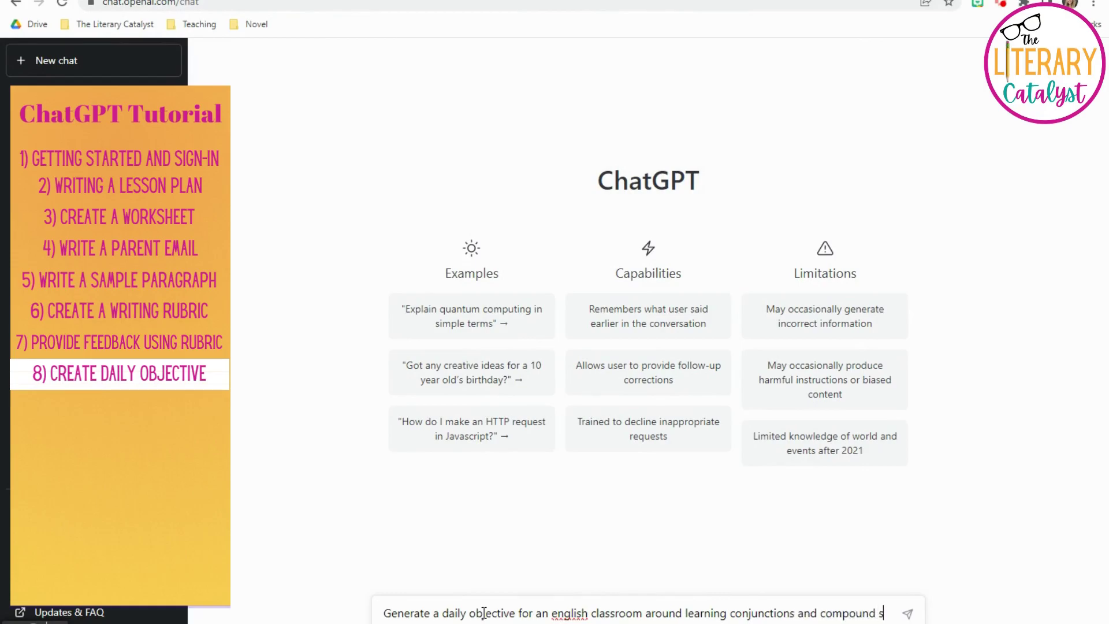
pyautogui.write('netnc')
pyautogui.press('BackSpace')
pyautogui.press('BackSpace')
pyautogui.write('entences')
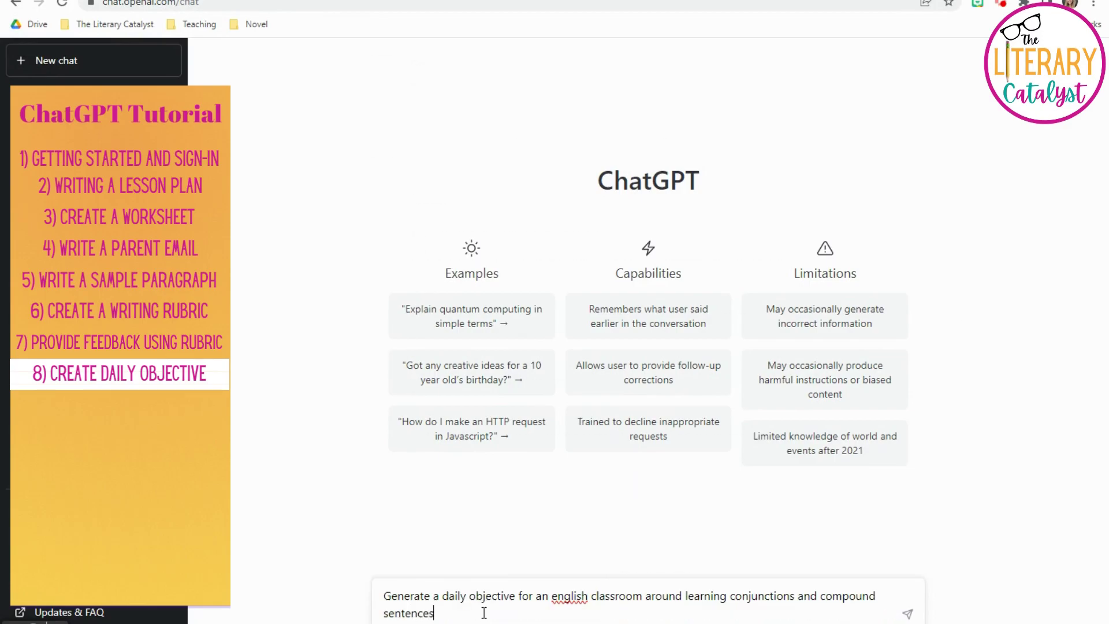
pyautogui.press('Return')
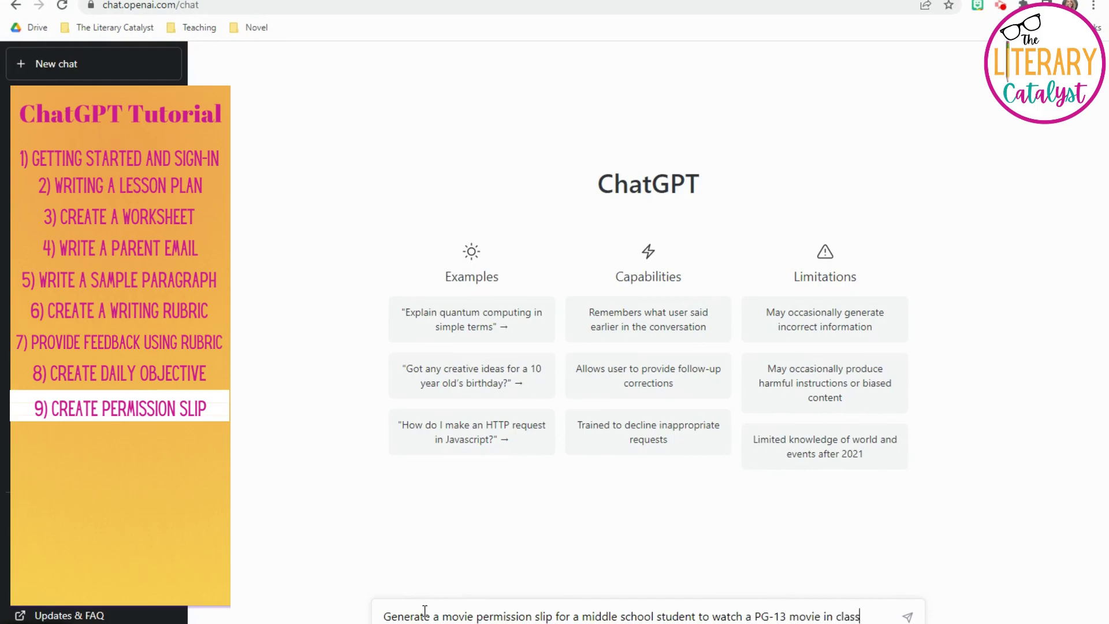
# Step: Send the request for a middle school permission slip to watch a PG-13 movie
pyautogui.write('.')
pyautogui.press('Return')
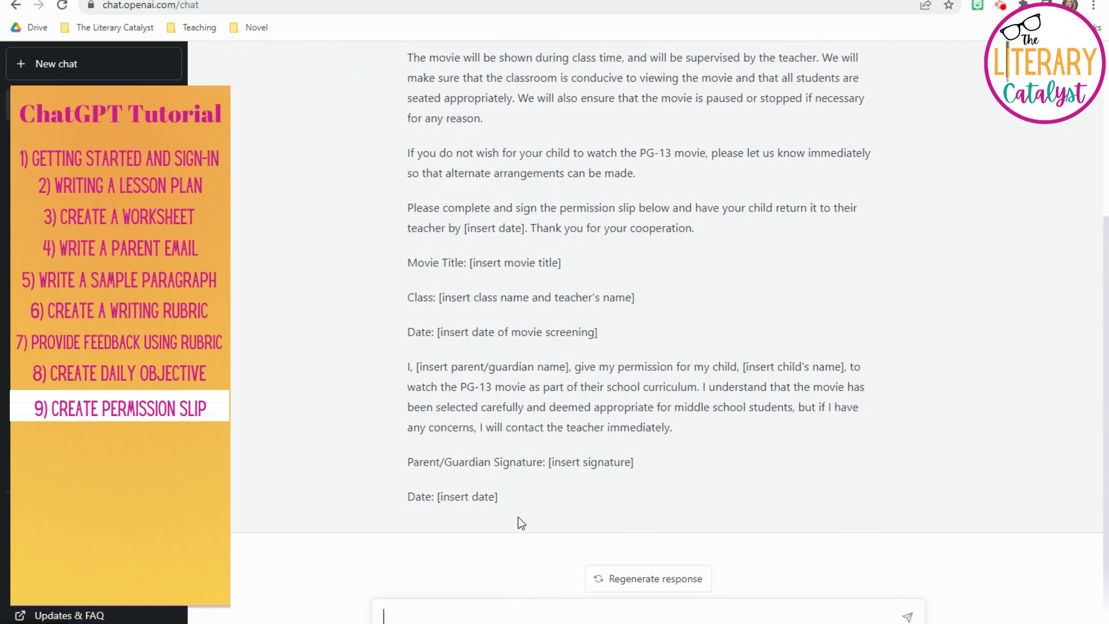
# Step: Ask ChatGPT in a new chat to generate 40 unique compliments for middle school students
pyautogui.write('s for middle sch')
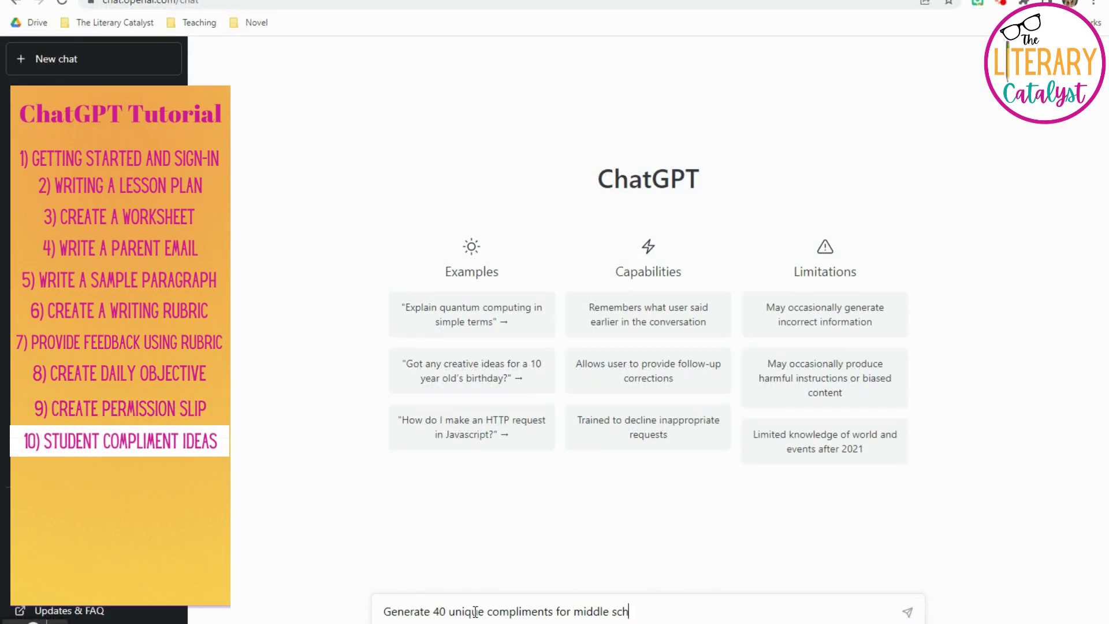
pyautogui.write('dents')
pyautogui.press('Return')
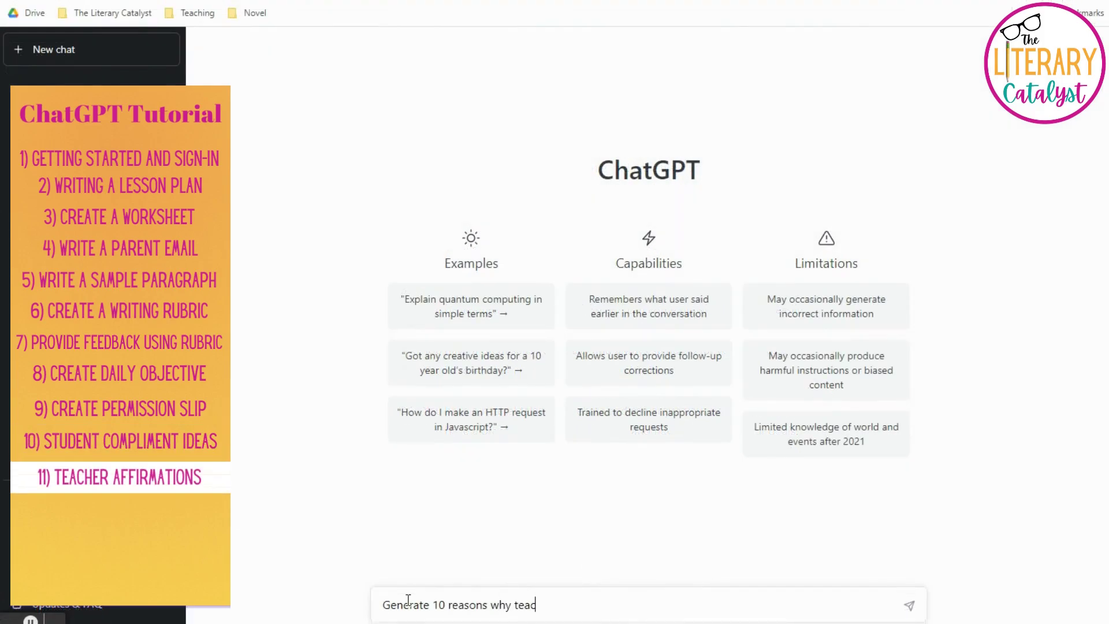
# Step: Request 10 reasons why teachers are AMAZING, then ask for those same reasons made funny
pyautogui.write('hers are AMAZING')
pyautogui.press('Return')
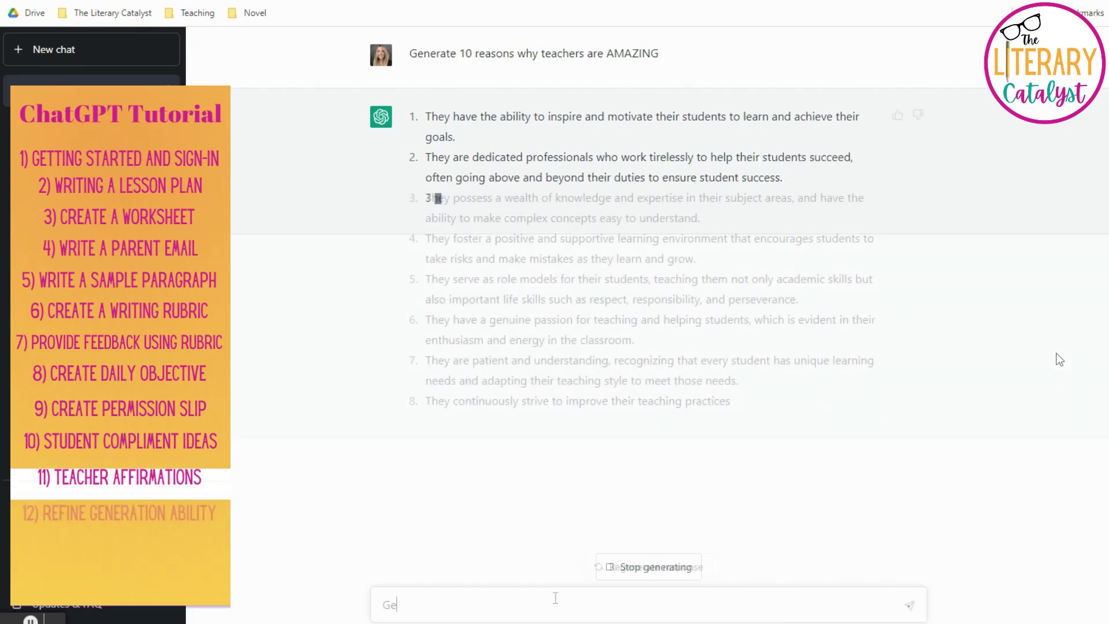
pyautogui.write('ra')
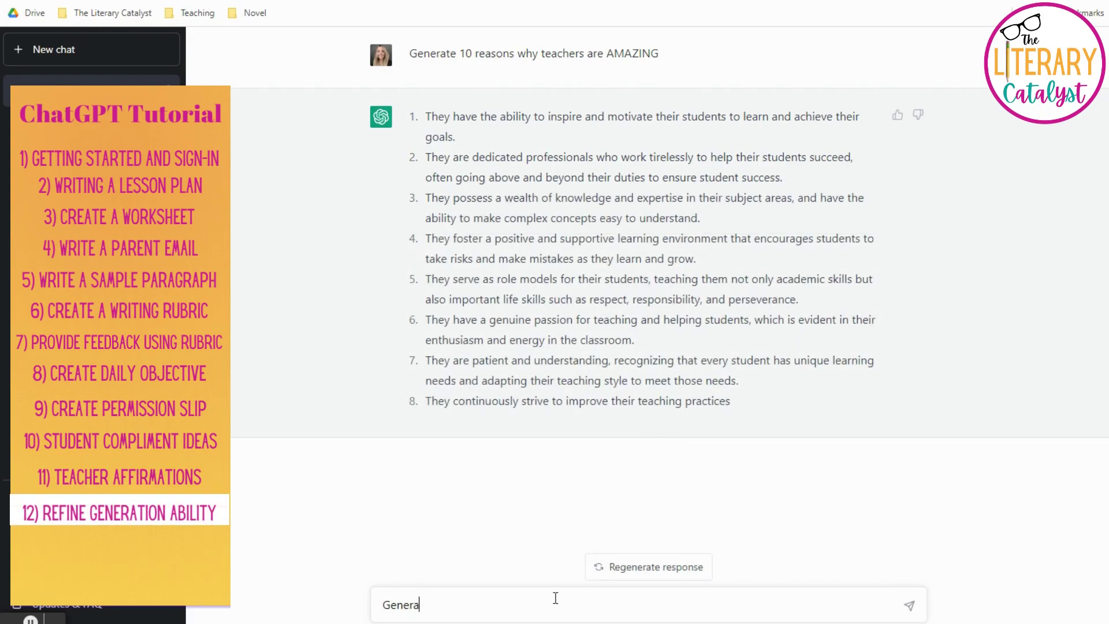
pyautogui.write('te those same re')
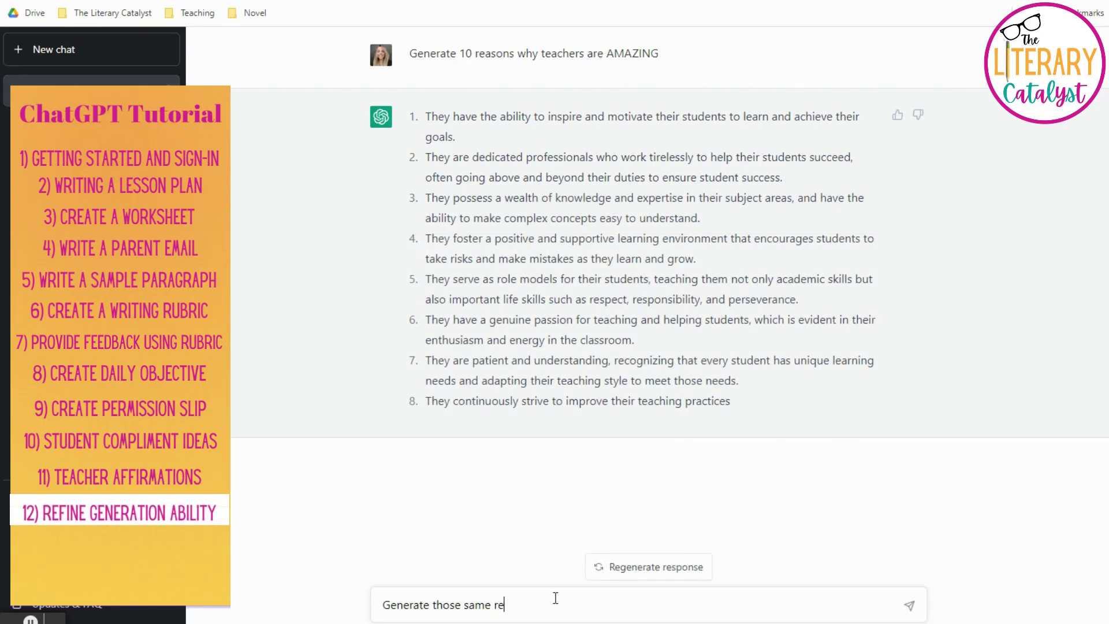
pyautogui.write('asons, but make the')
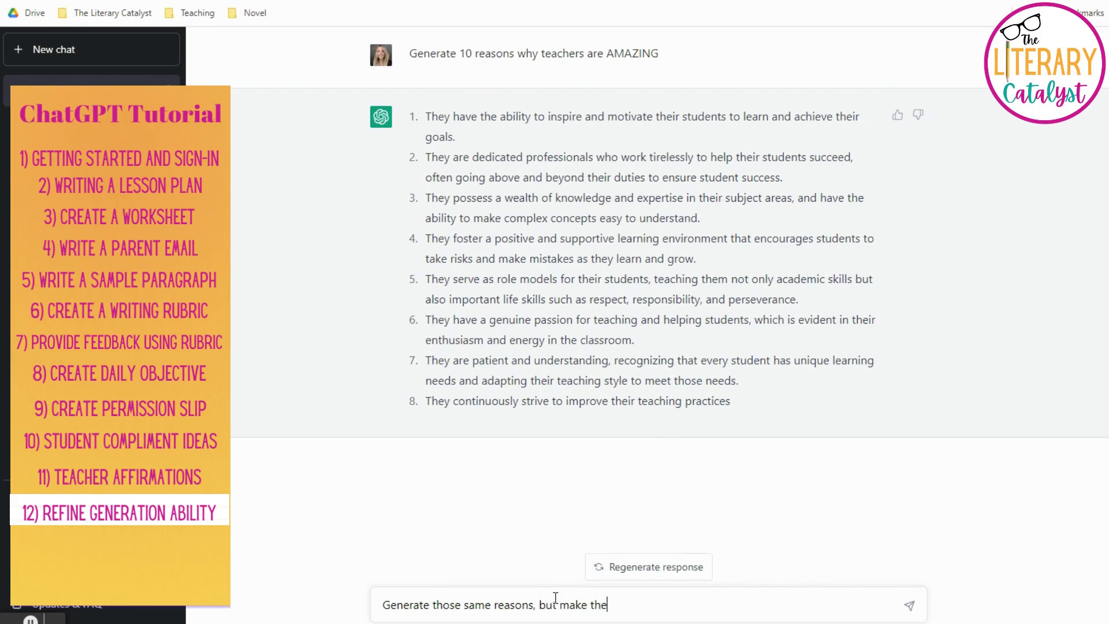
pyautogui.write('m funny')
pyautogui.press('Return')
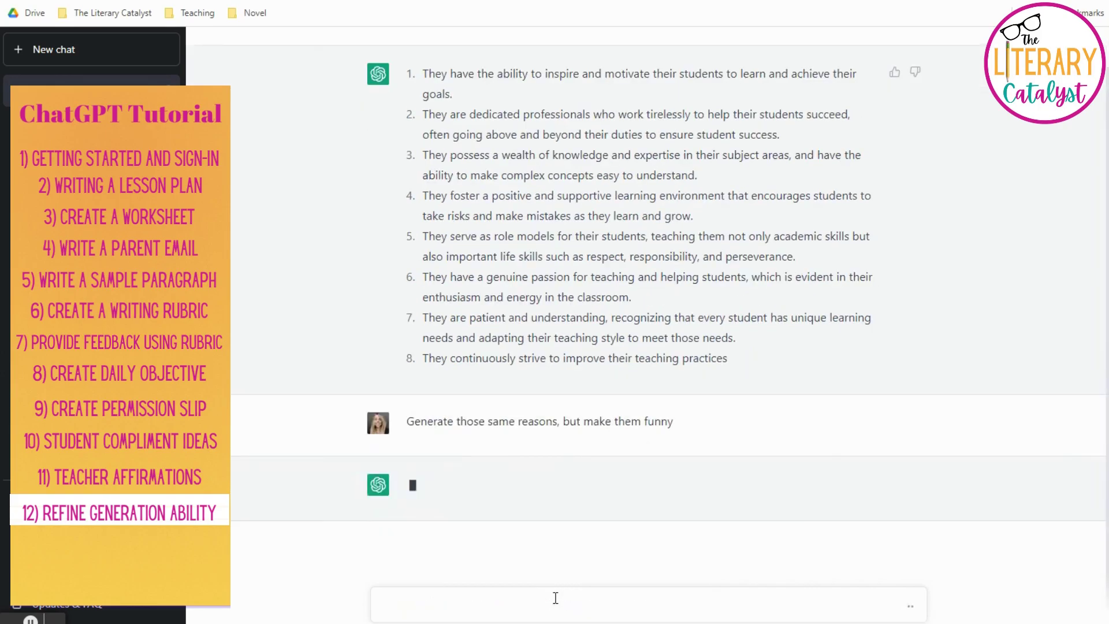